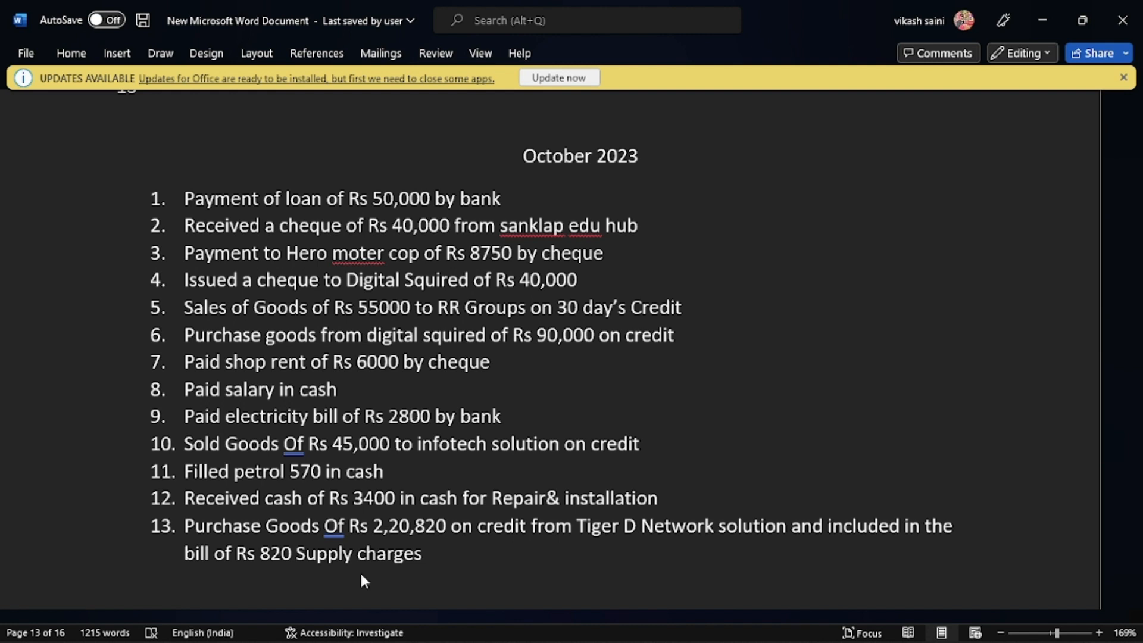
Compare transaction 13 in the Word document's October 2023 list with the Tiger D Network Solution journal voucher in TallyPrime.
key("alt+Tab")
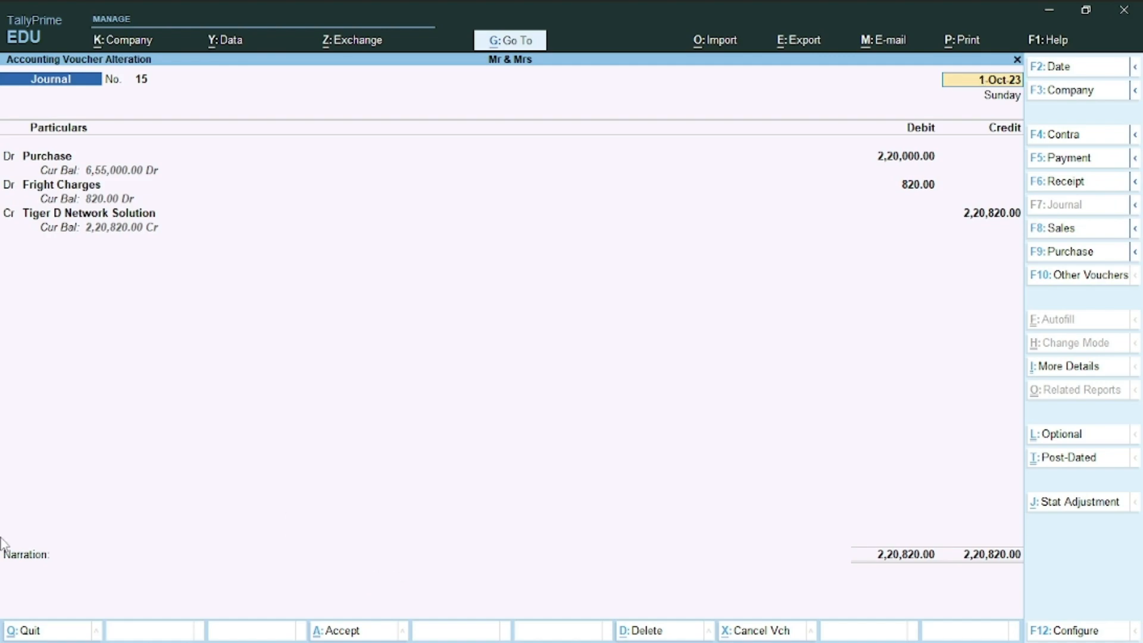
key("alt")
key("alt+Tab")
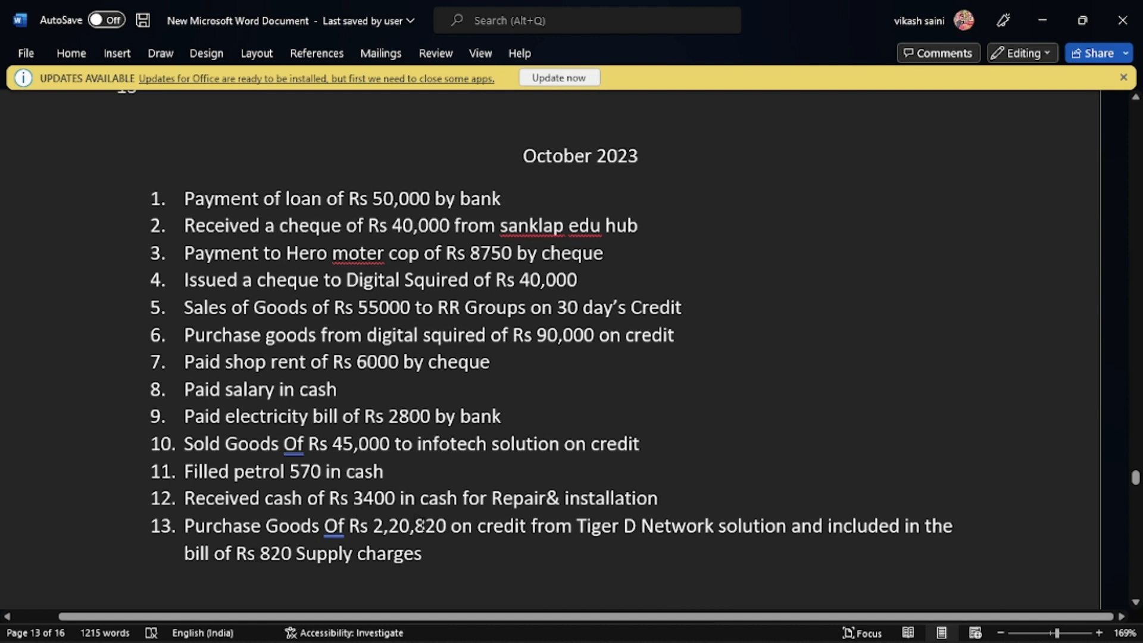
double_click(420, 525)
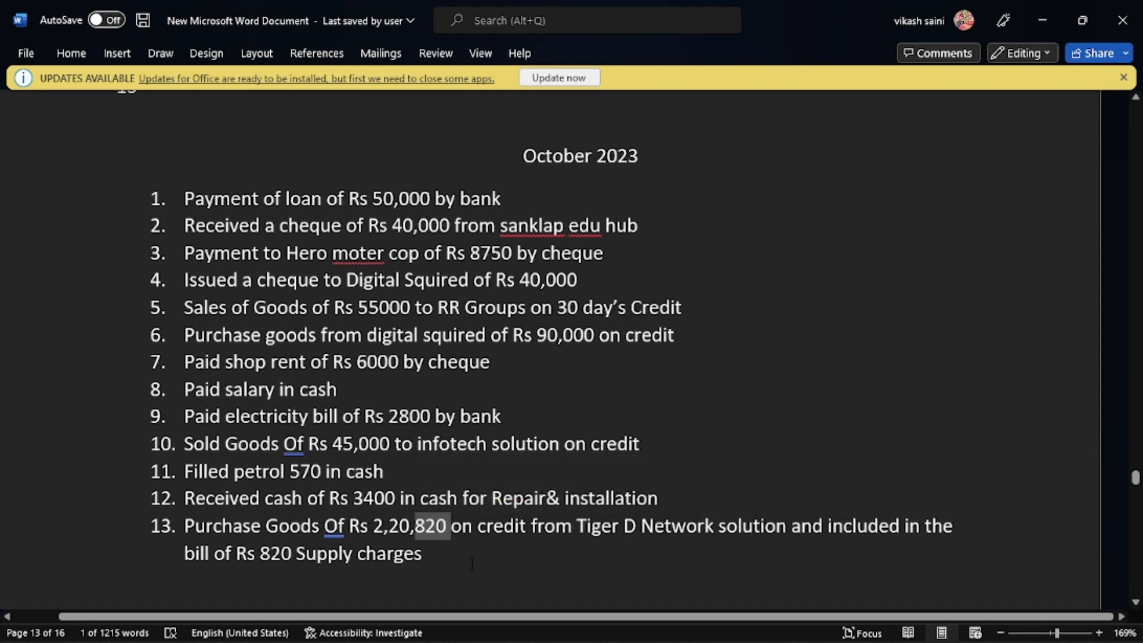
key("alt+Tab")
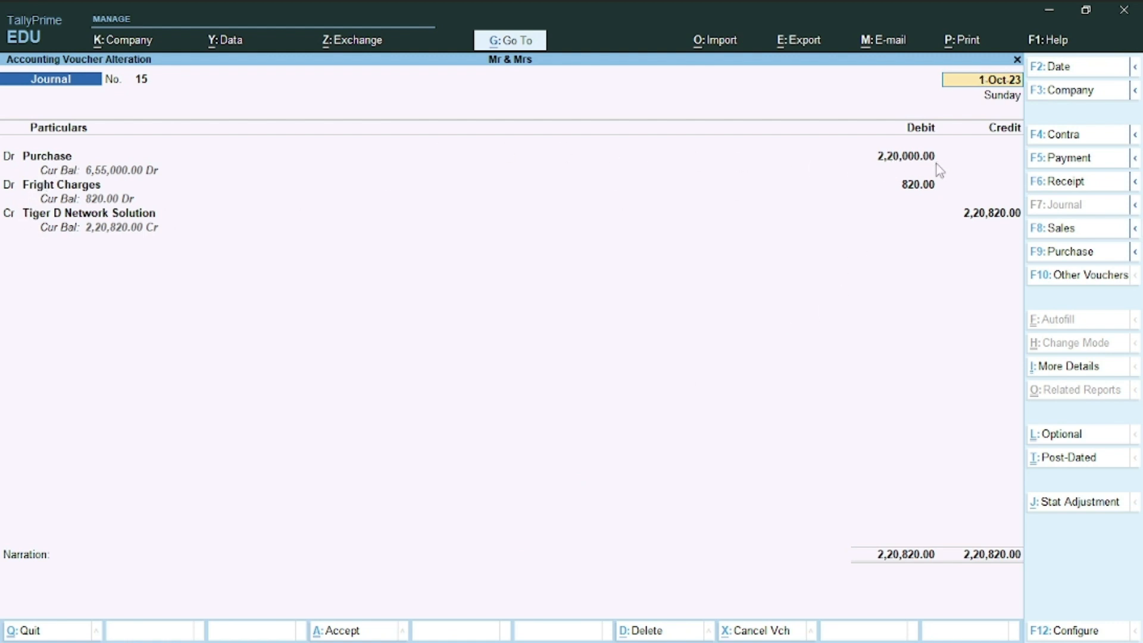
key("ctrl")
key("alt+Tab")
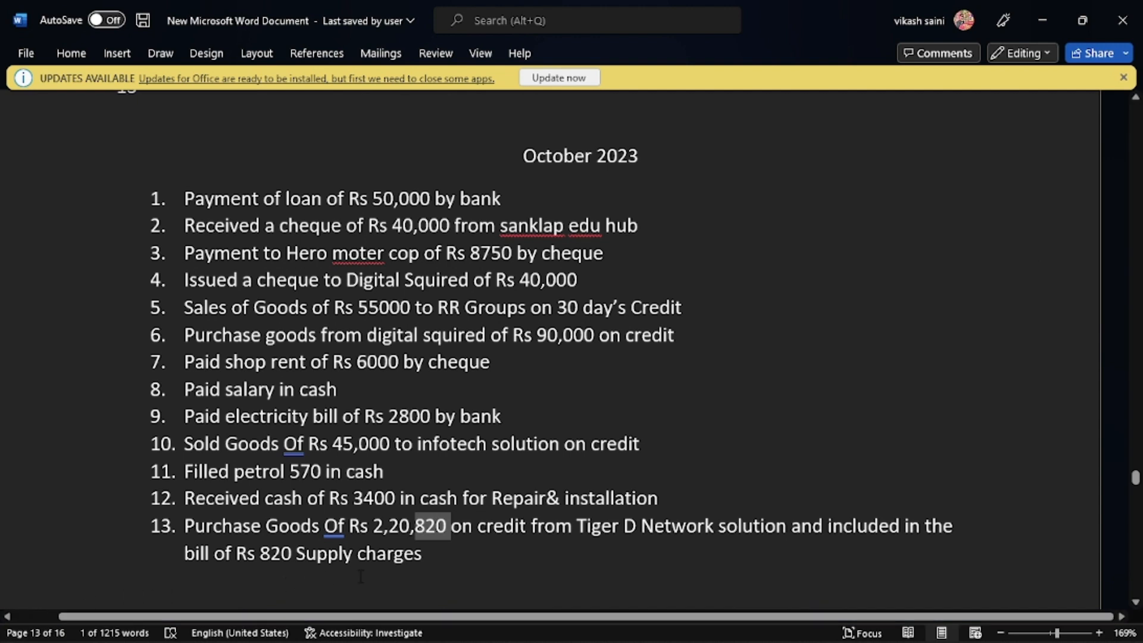
key("alt+Tab")
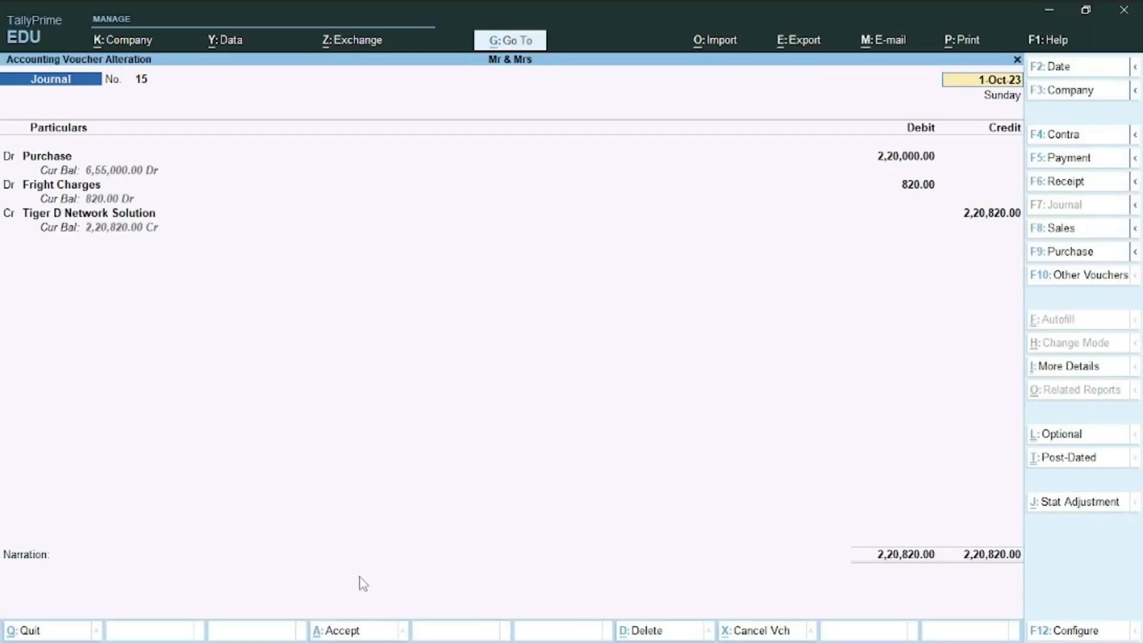
Review the journal voucher's Purchase debit line and its inventory allocations without adding any items.
key("Return")
key("Return")
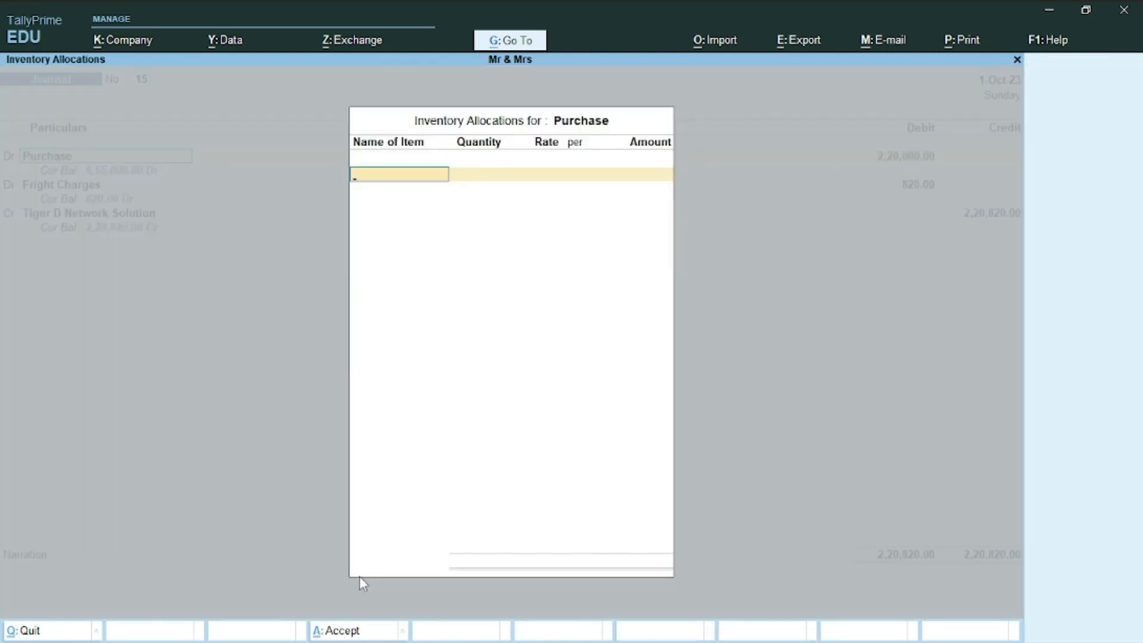
key("Escape")
key("Return")
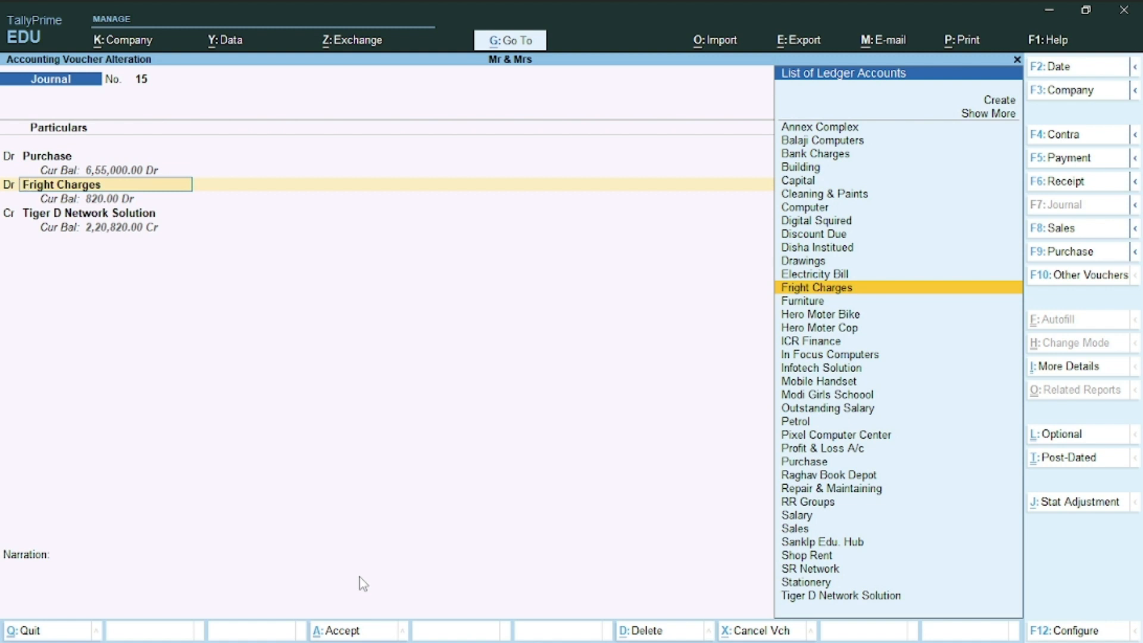
Check which group the Fright Charges ledger is under, and leave its master without saving changes.
key("ctrl+Return")
key("Return")
key("Return")
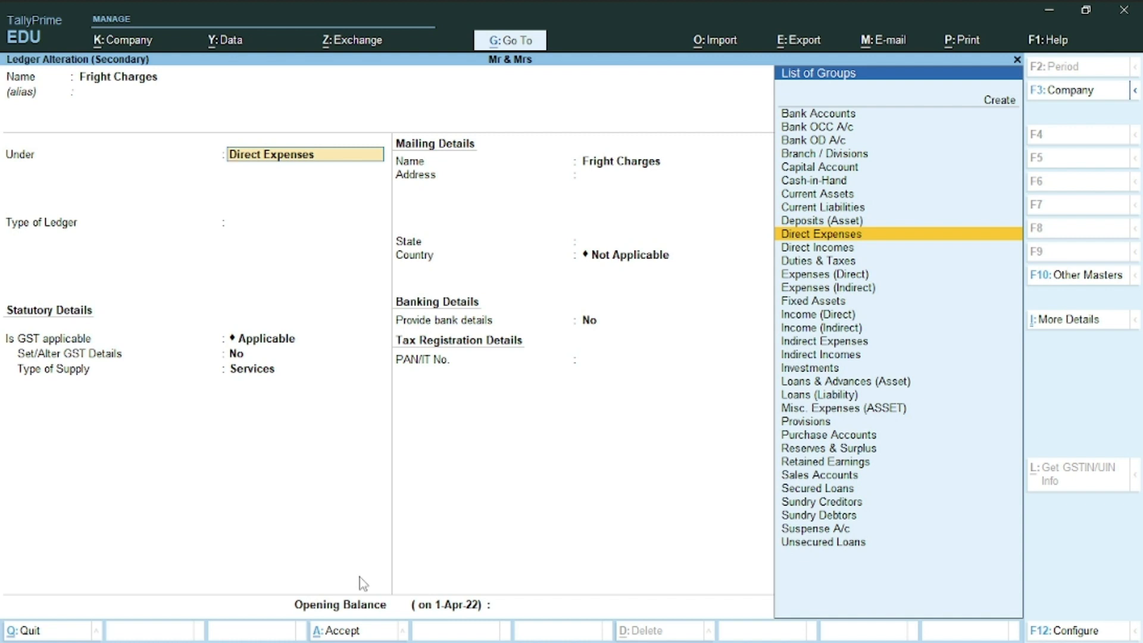
key("Escape")
key("Escape")
key("y")
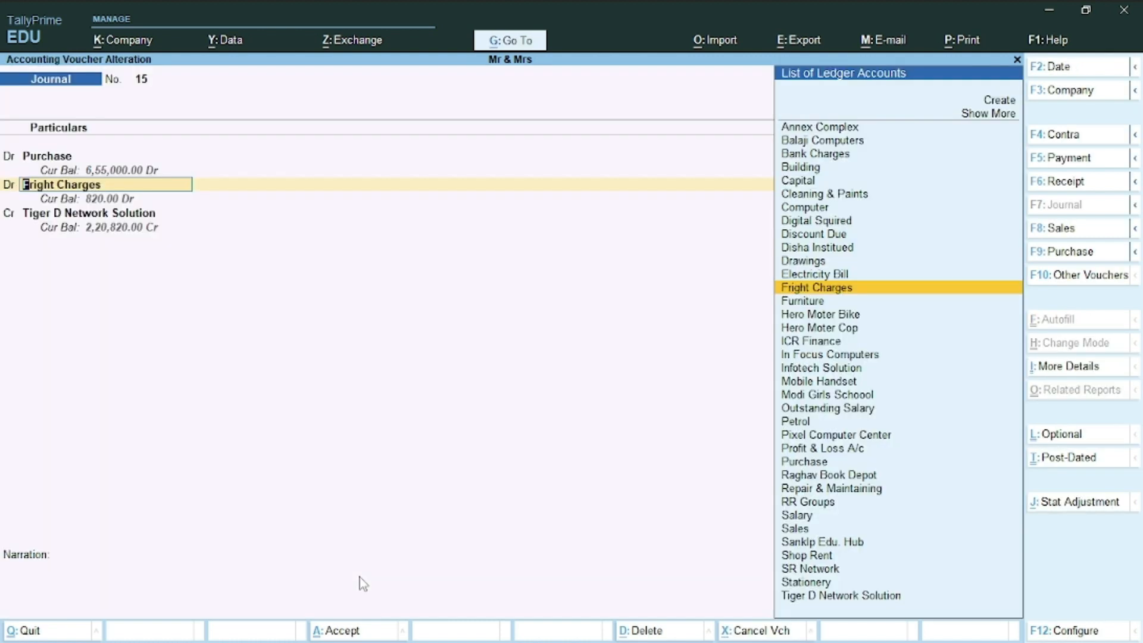
Review the remaining journal entries through to the Tiger D Network Solution credit amount.
key("Return")
key("Return")
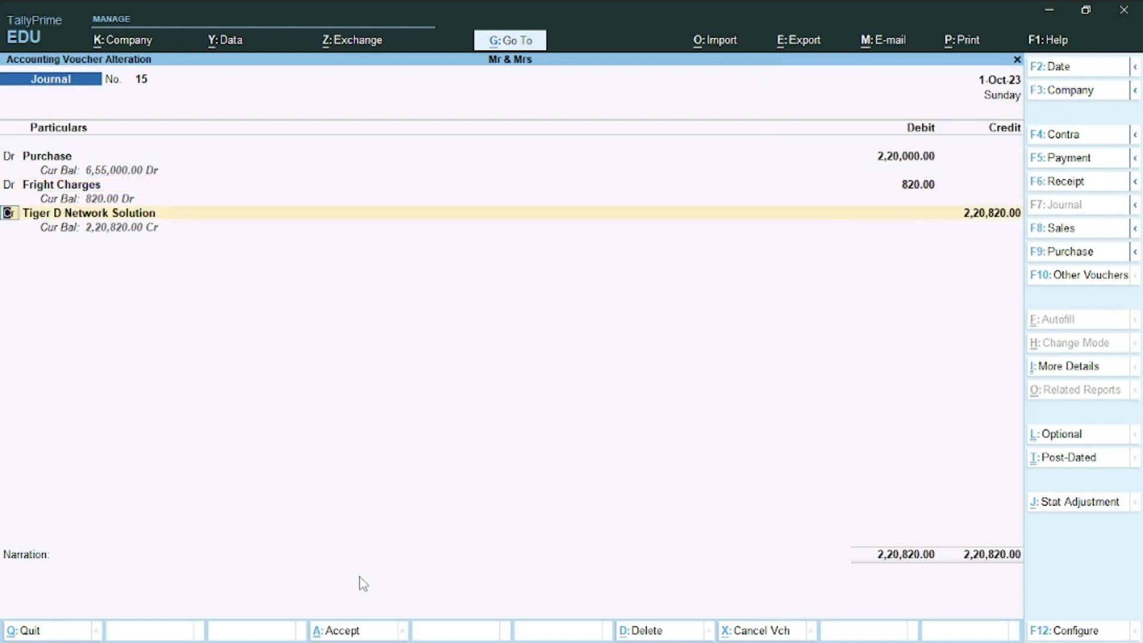
key("Return")
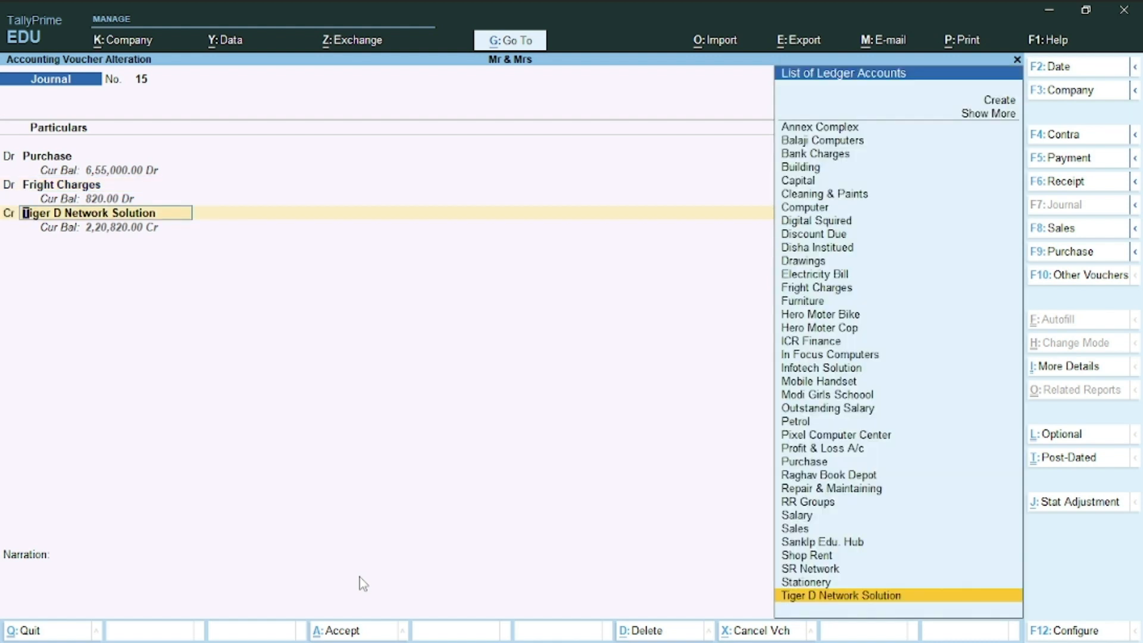
key("Return")
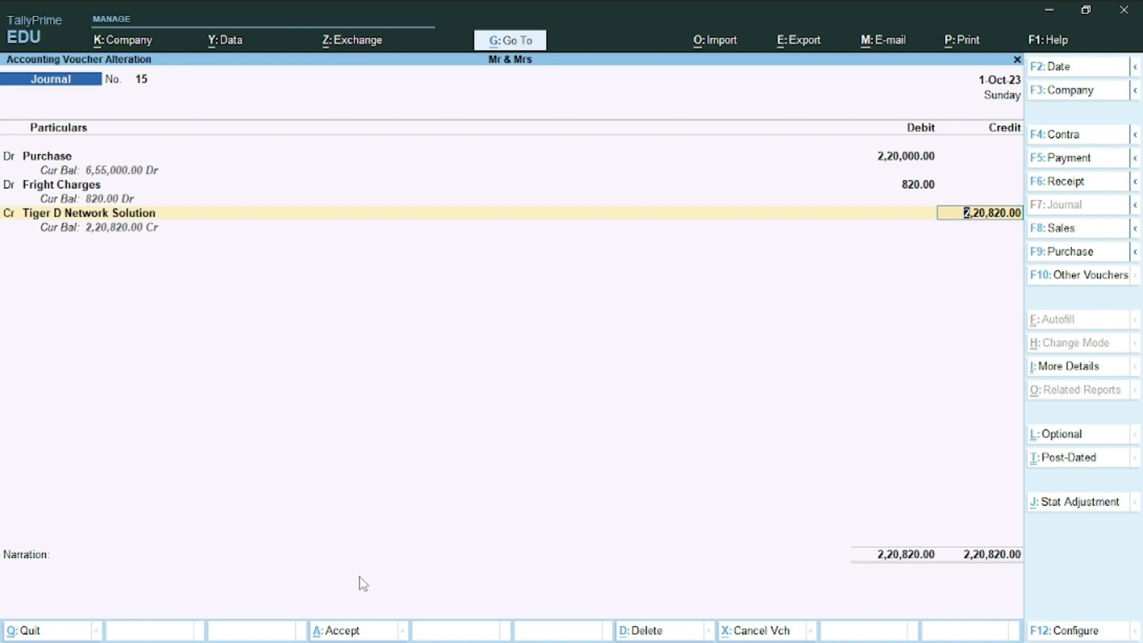
Switch to the Word document and read the November 2023 transactions, including the Alpha solution sale with full settlement.
key("alt+Tab")
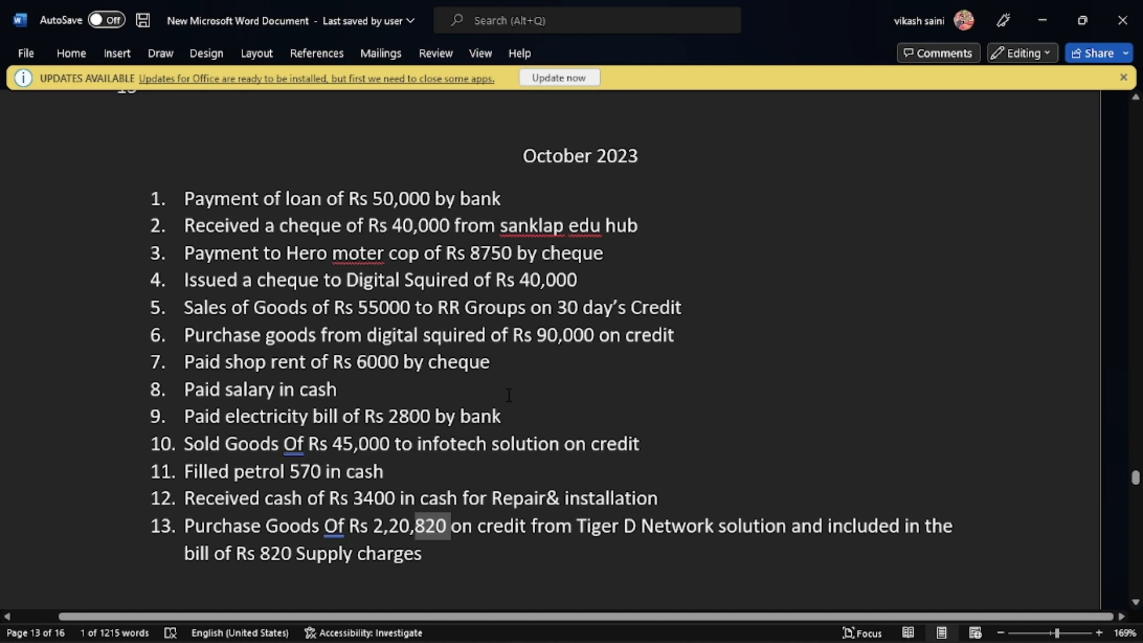
scroll(510, 395, "down", 1)
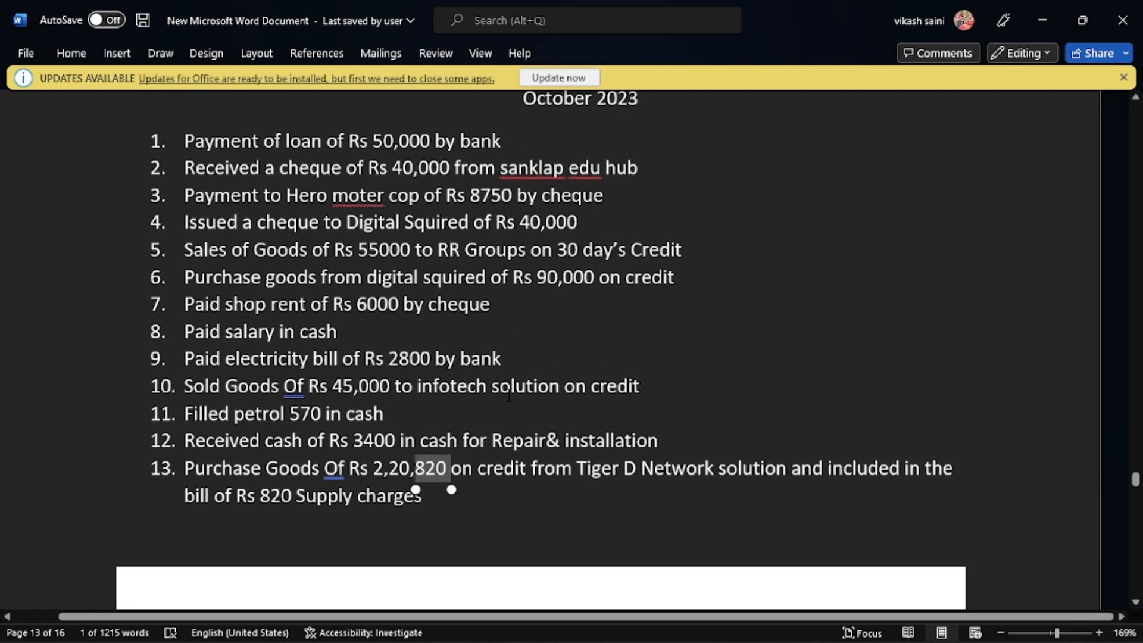
scroll(509, 395, "down", 15)
scroll(509, 395, "down", 15)
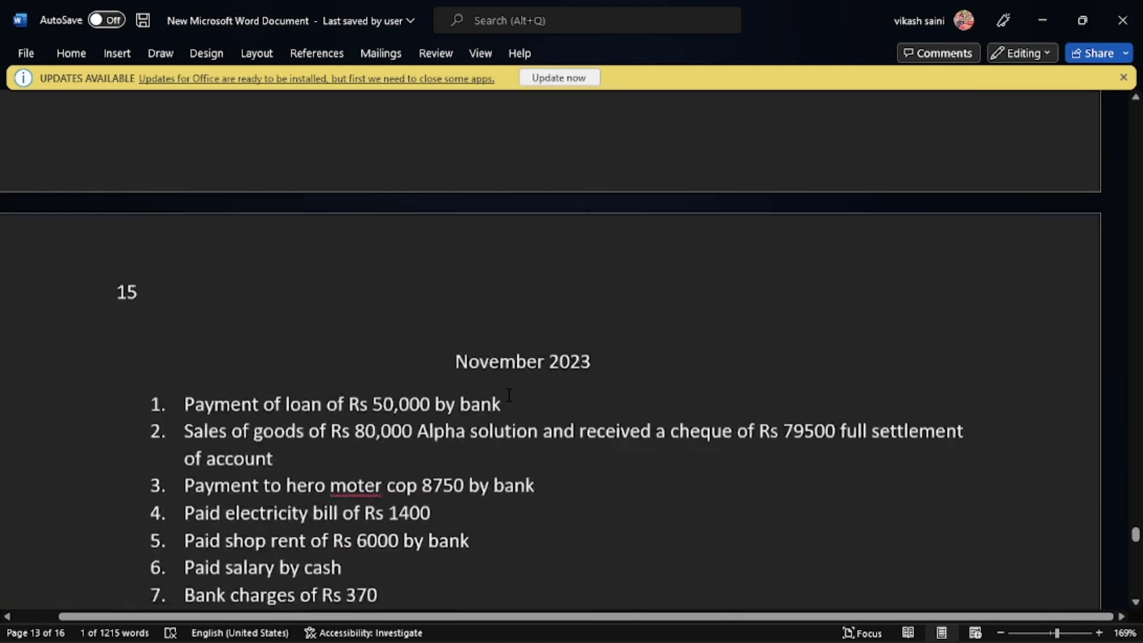
scroll(509, 395, "up", 3)
scroll(509, 396, "up", 1)
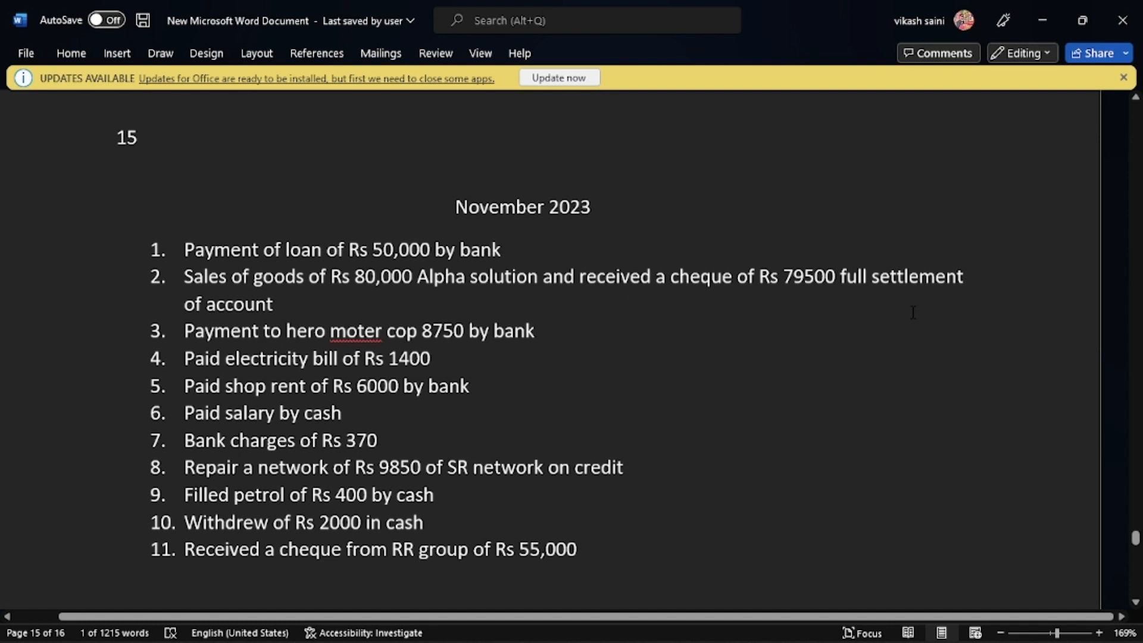
Switch to the 1-Nov-23 receipt voucher in TallyPrime and review its Bank of India, Sales and Discount Due entries.
key("alt+Tab")
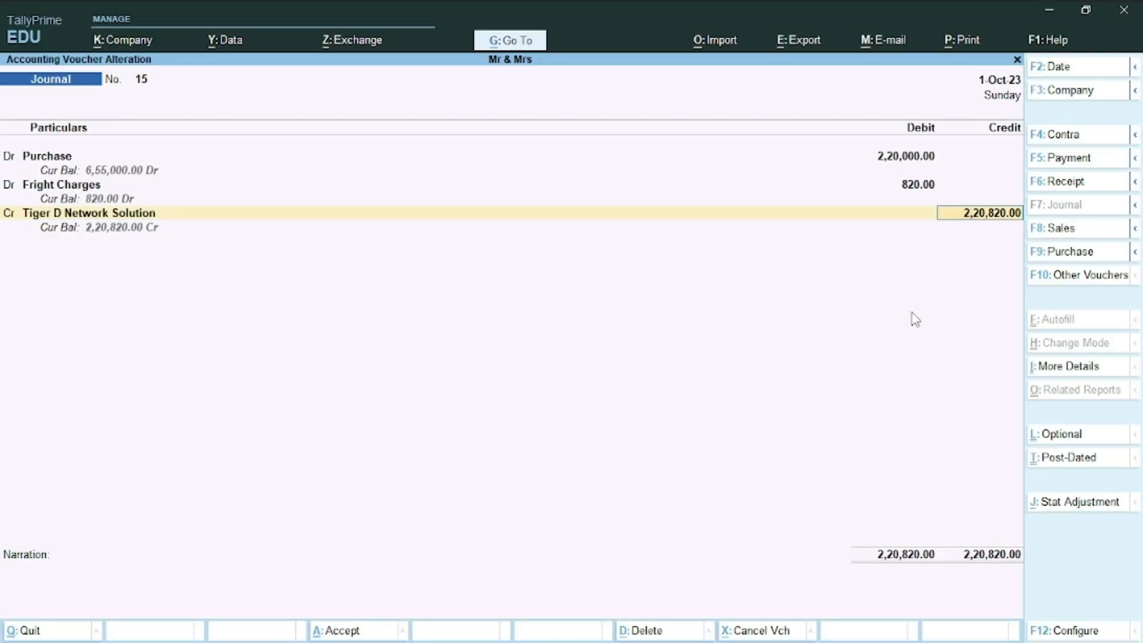
key("alt+Tab")
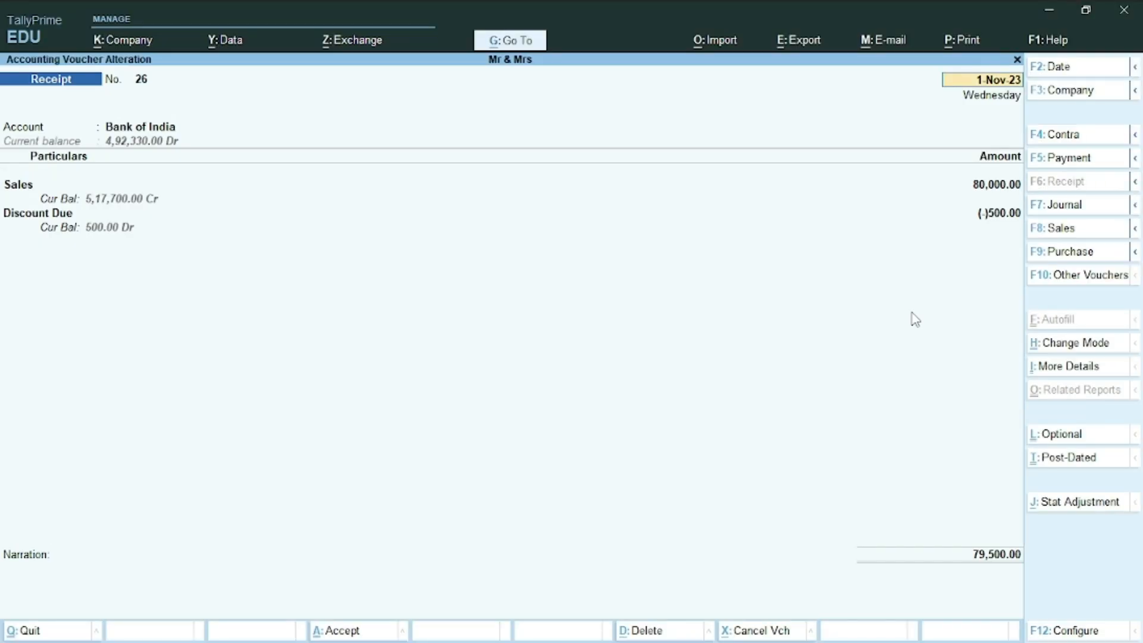
key("Return")
key("Return")
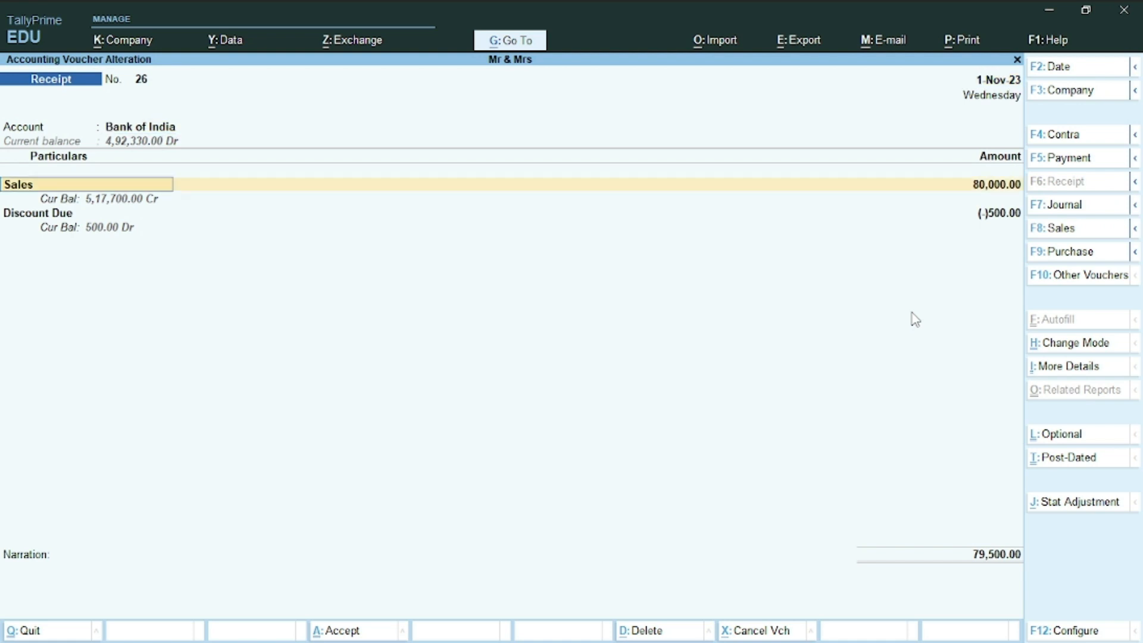
key("Return")
key("Return")
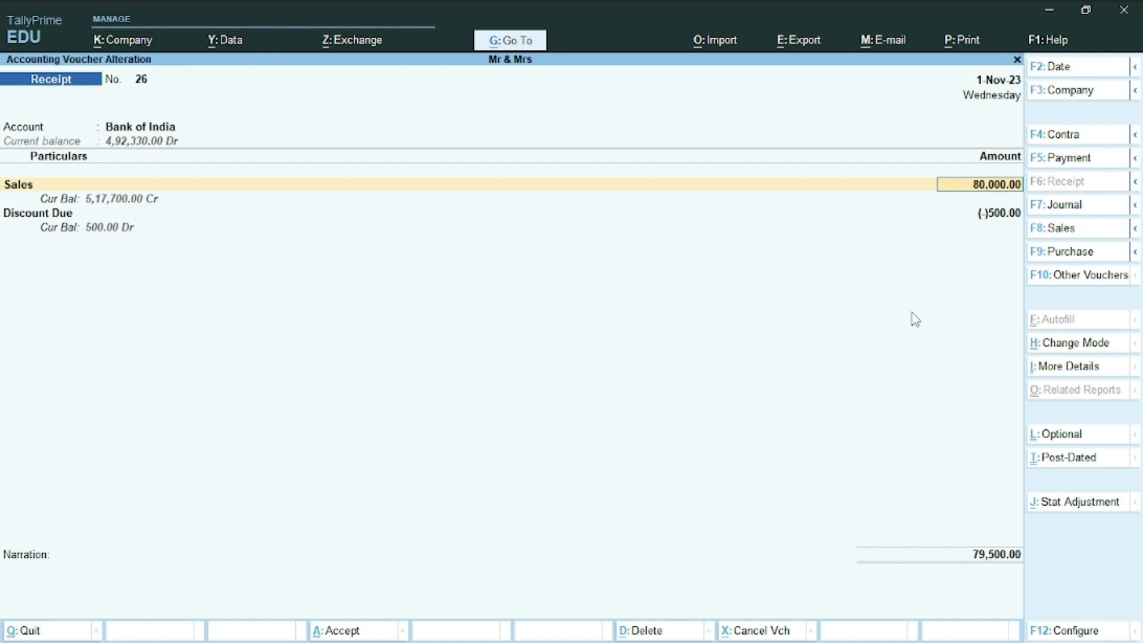
key("Return")
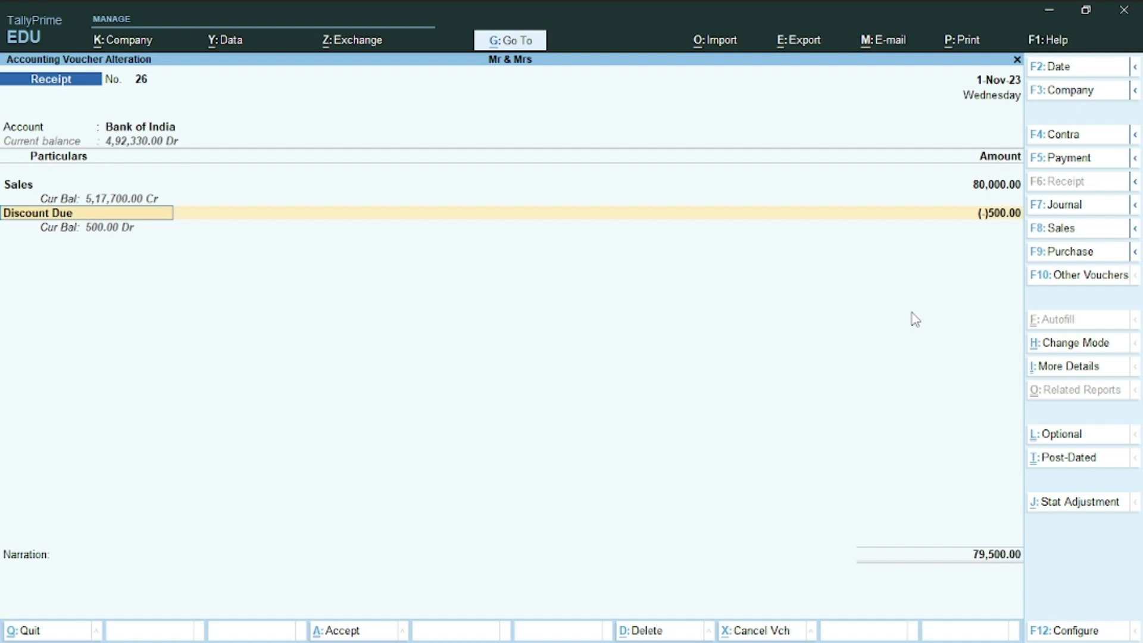
key("Return")
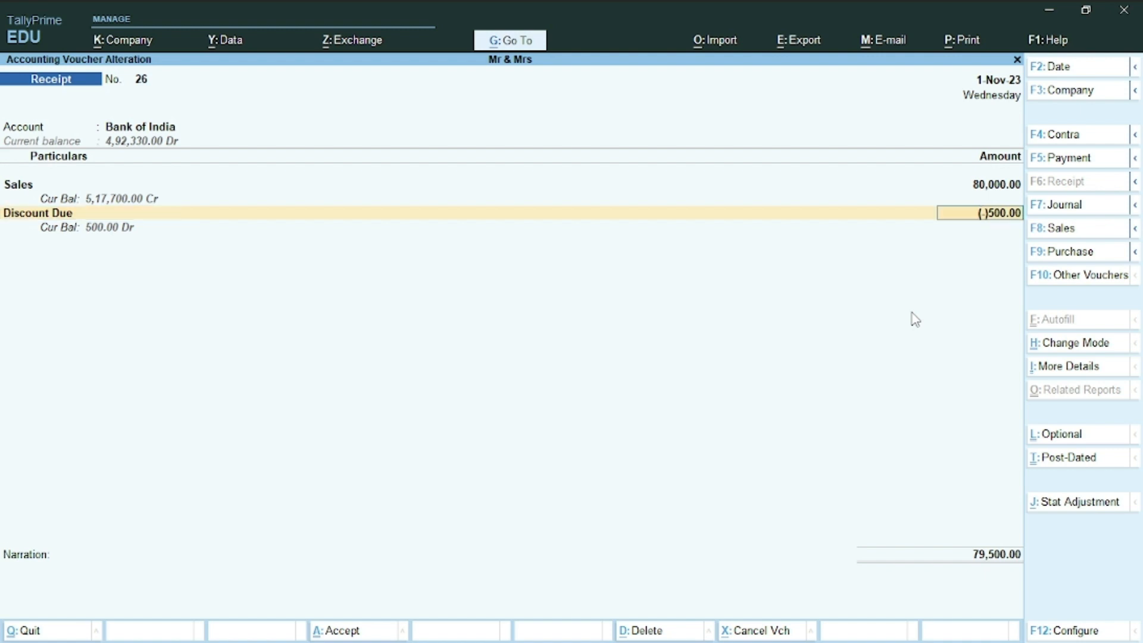
Try entering the Discount Due amount as a positive 500, and return to that amount.
type("500")
key("Return")
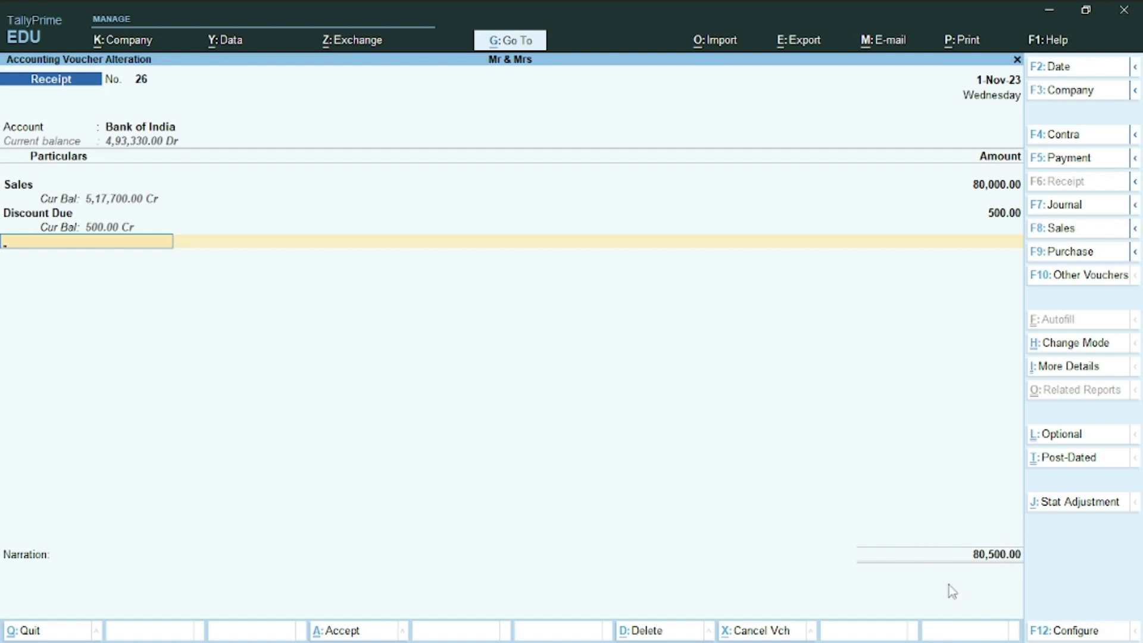
key("BackSpace")
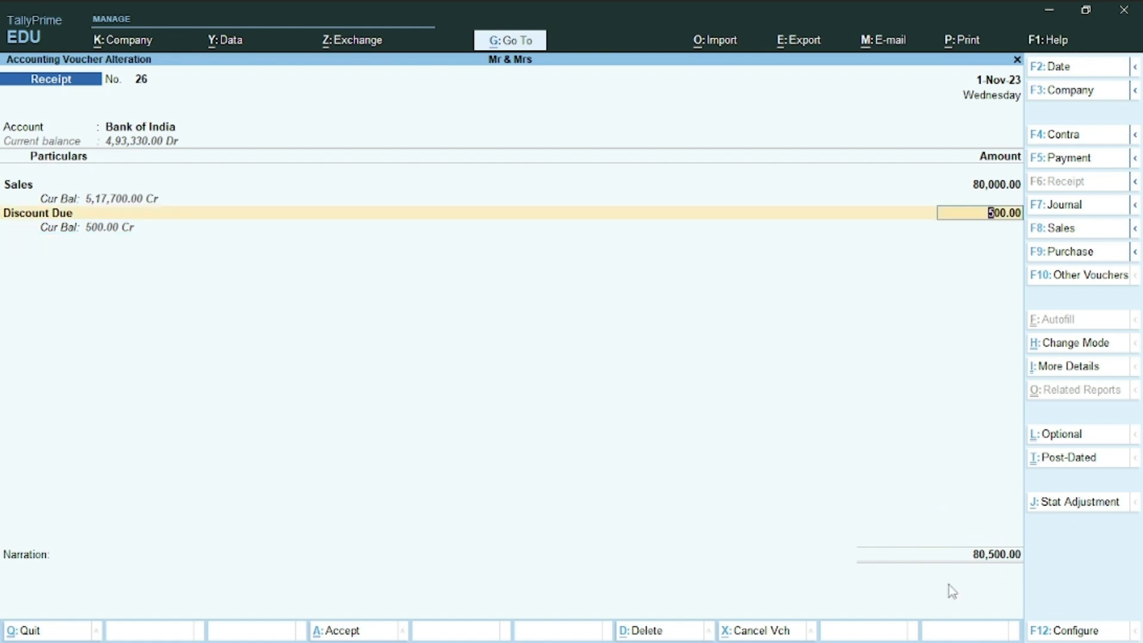
Set the Discount Due amount to -500, accept the receipt voucher, and return to the Word transaction list.
key("BackSpace")
type("-500")
key("Return")
key("Return")
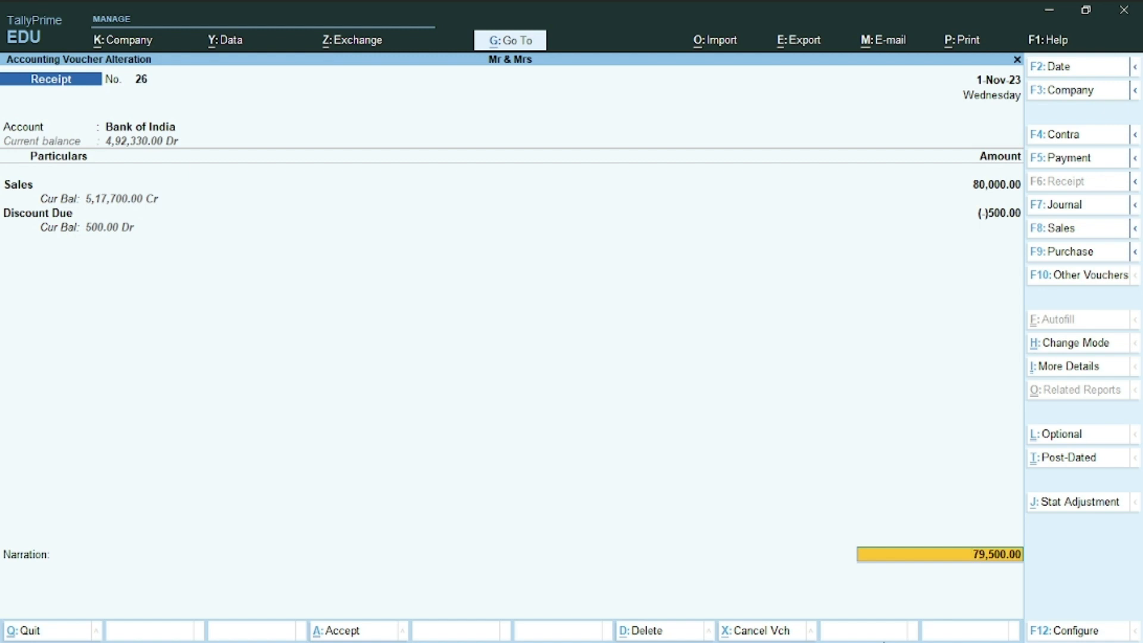
key("ctrl+a")
key("alt+Tab")
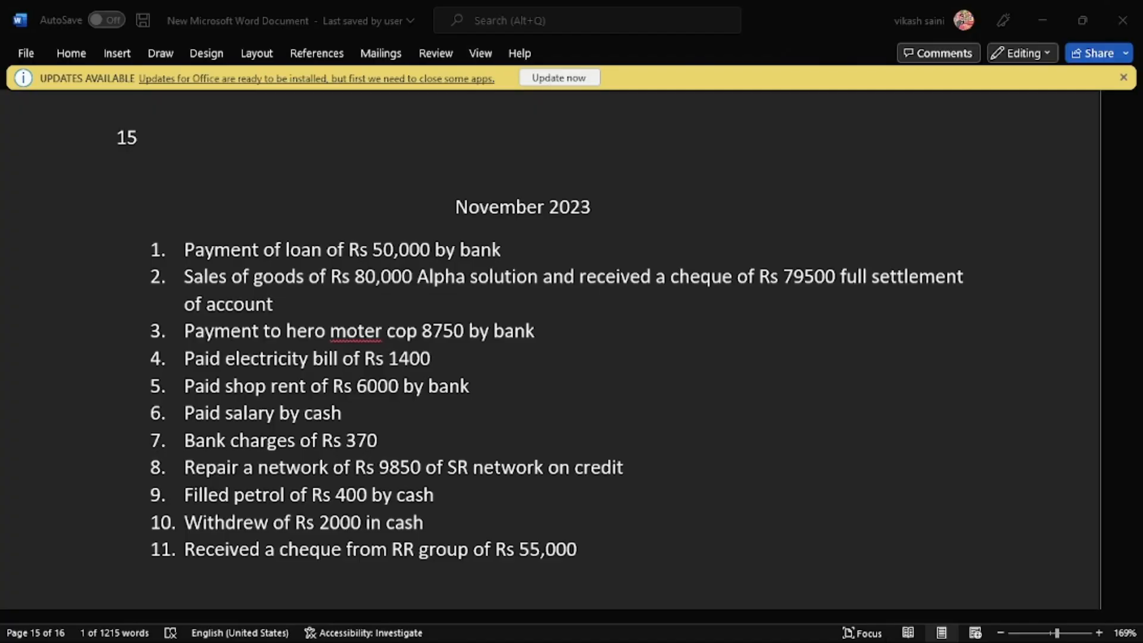